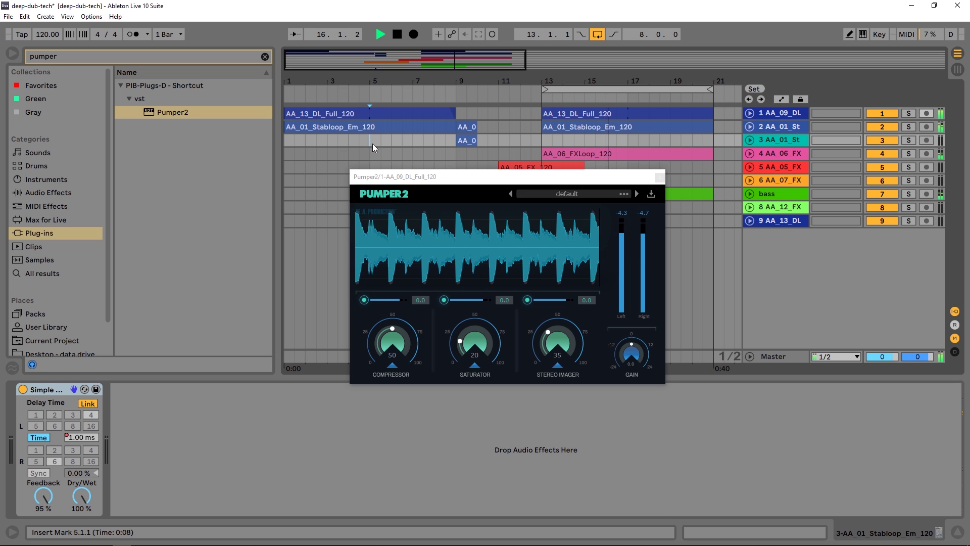
Stop the loop playing through Pumper2 at compressor 50, saturator 20, stereo imager 35.
key(space)
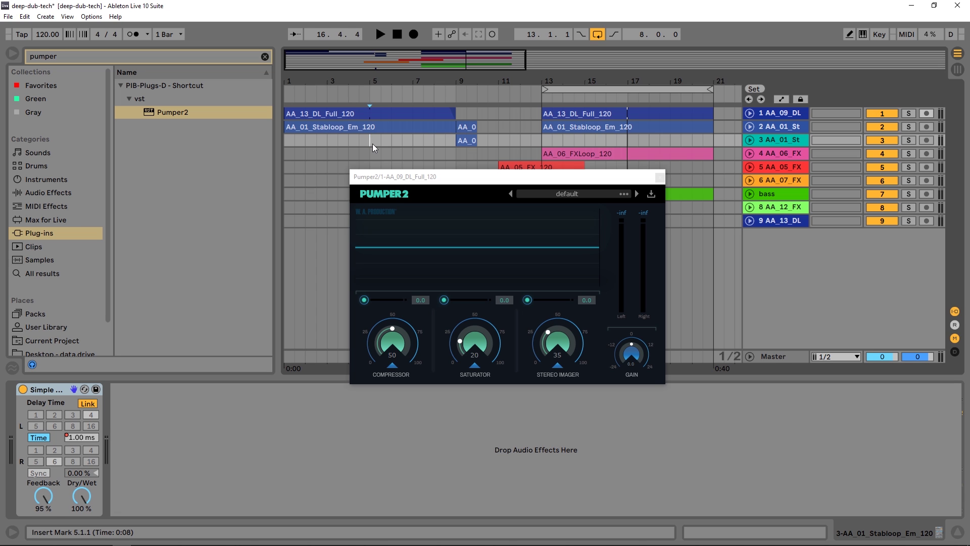
Delete Pumper2 from the AA_09_DL track and play the dry loop over bars 13–21.
click(768, 116)
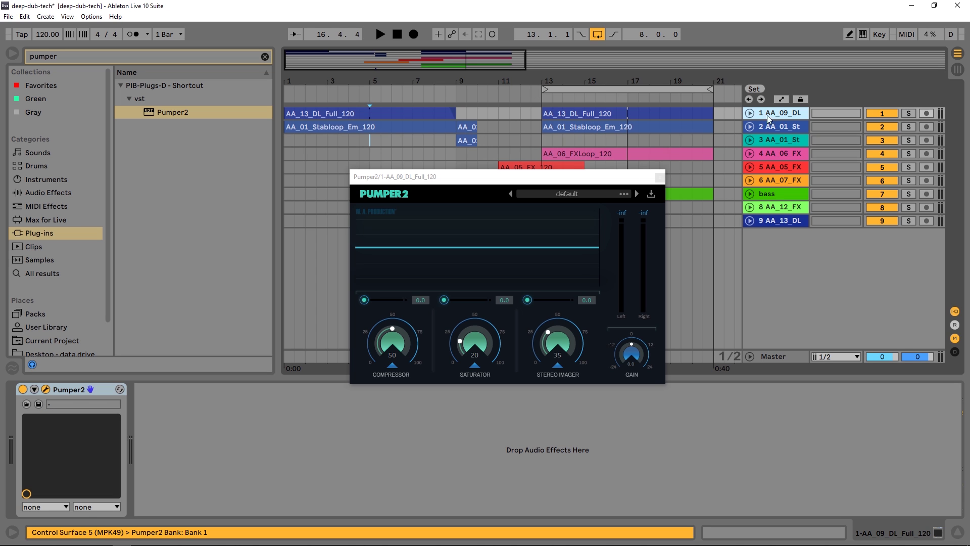
key(Delete)
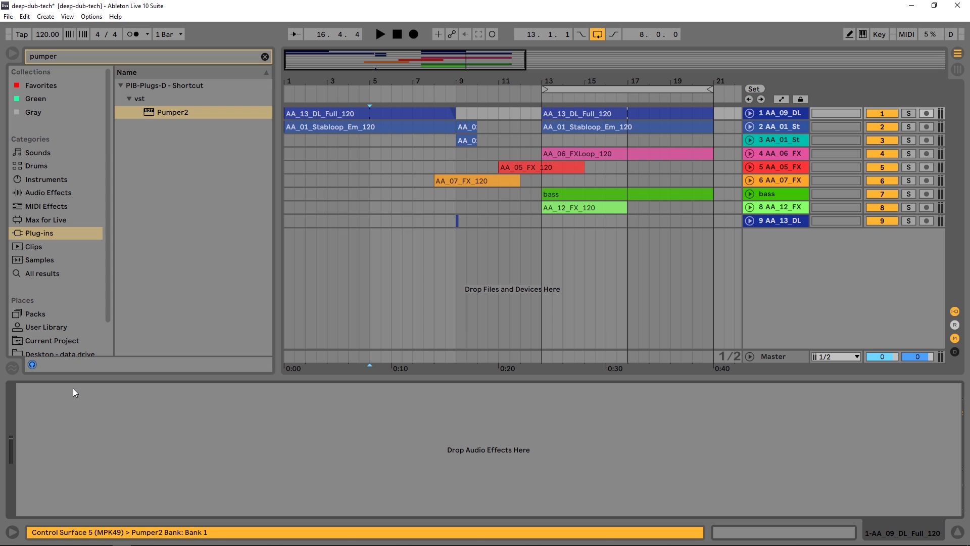
click(573, 93)
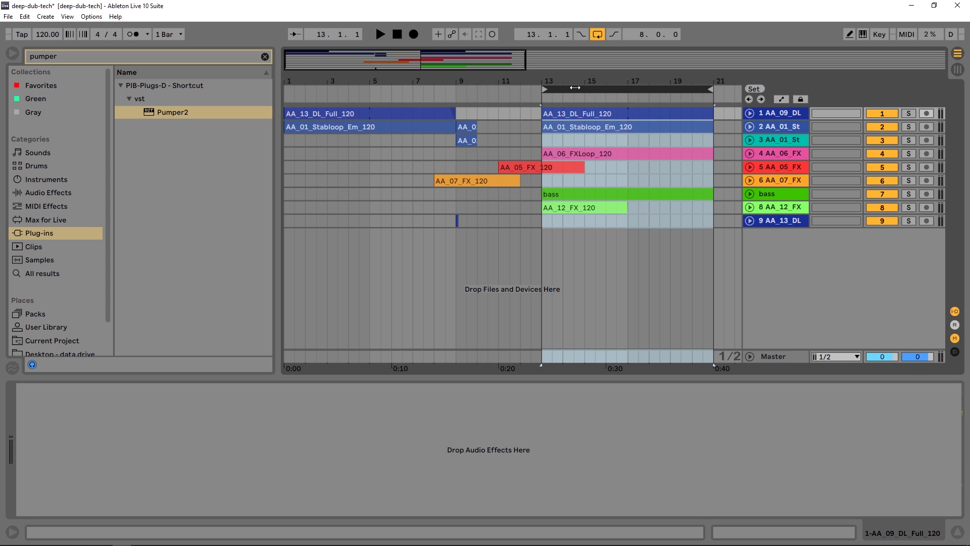
key(space)
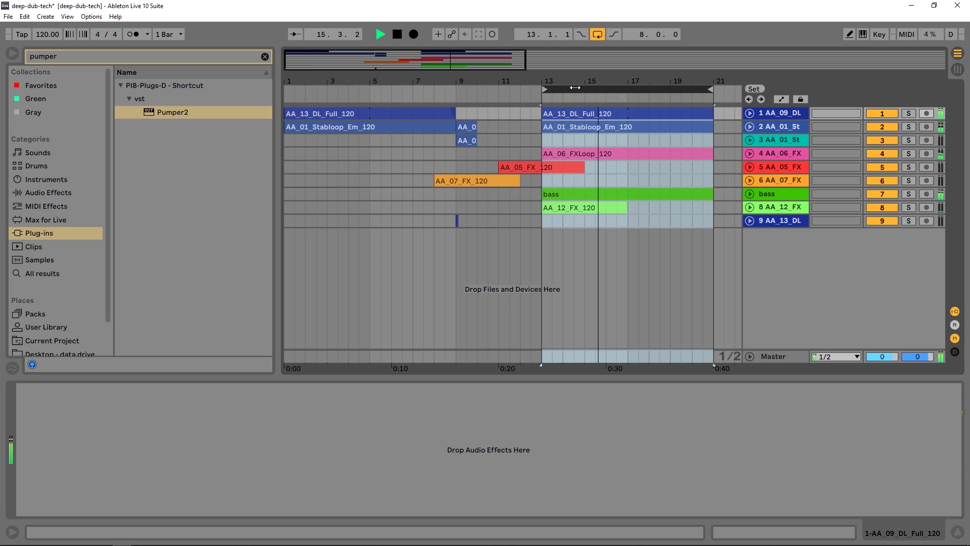
key(space)
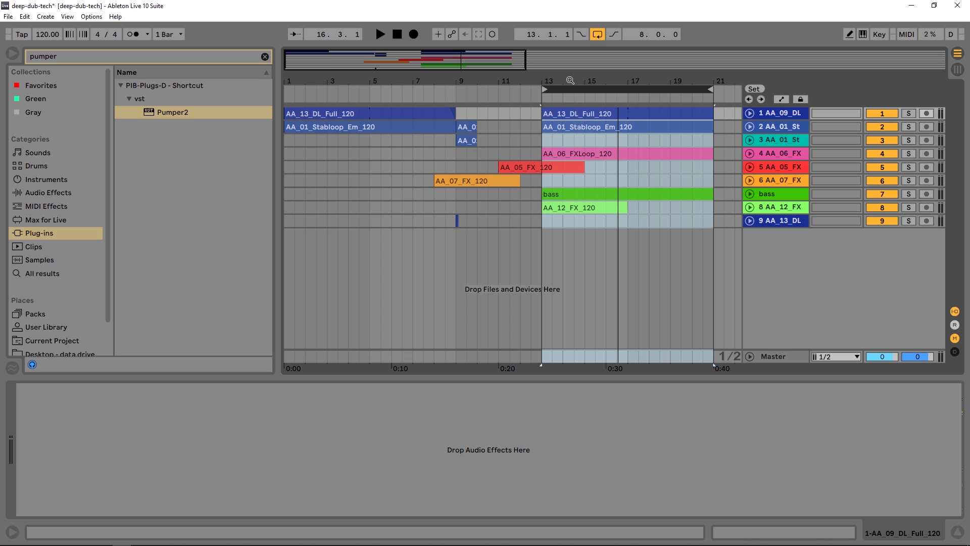
Unfold the AA_09_DL track to show its waveform, replay the loop, and pick Pumper2 in the browser.
click(750, 113)
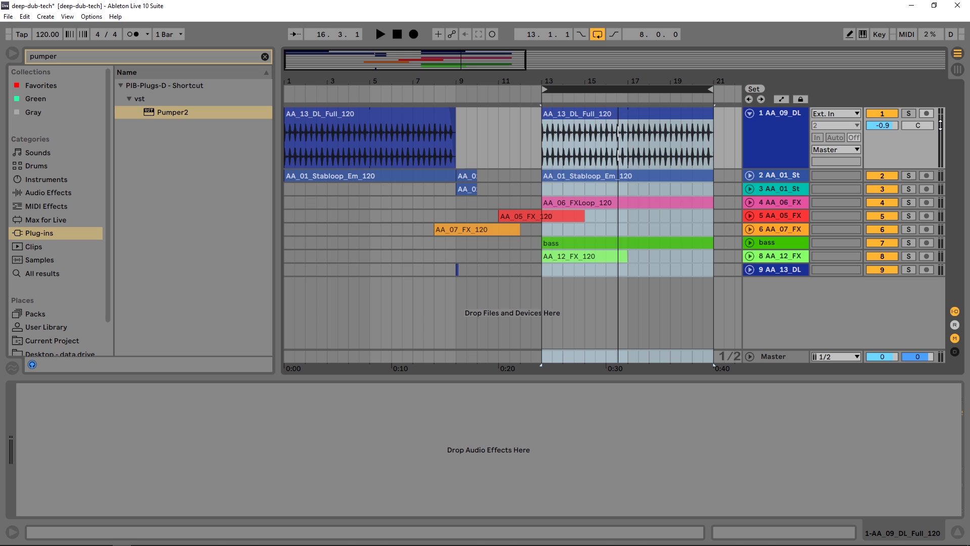
key(space)
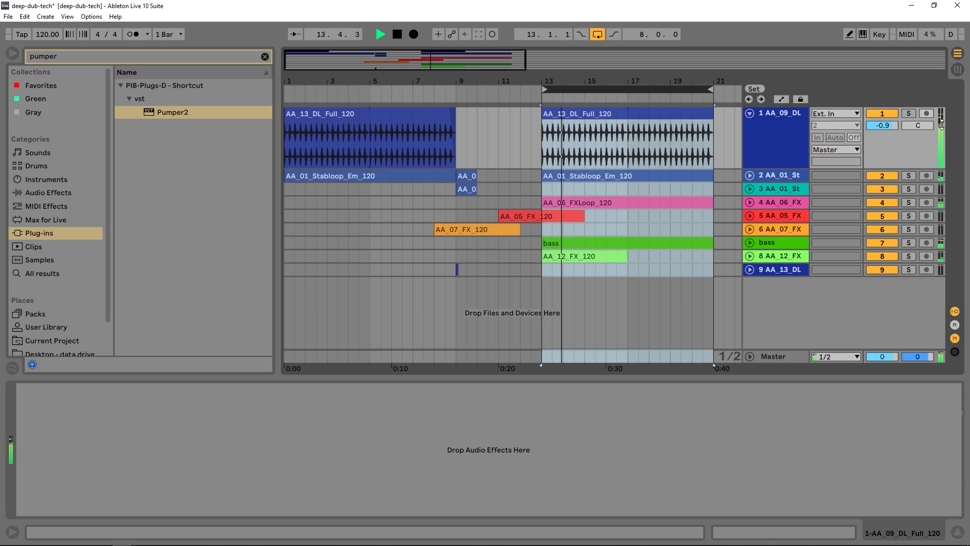
key(space)
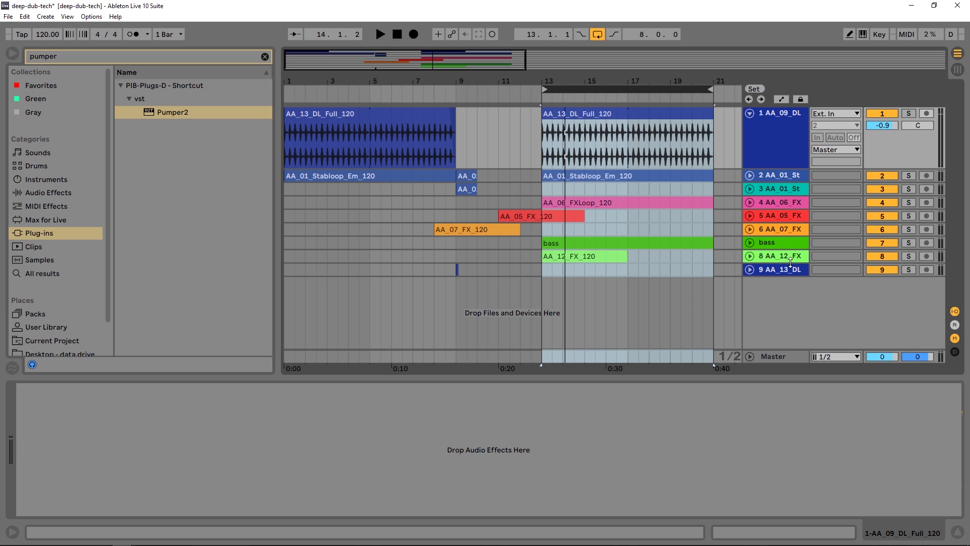
click(155, 116)
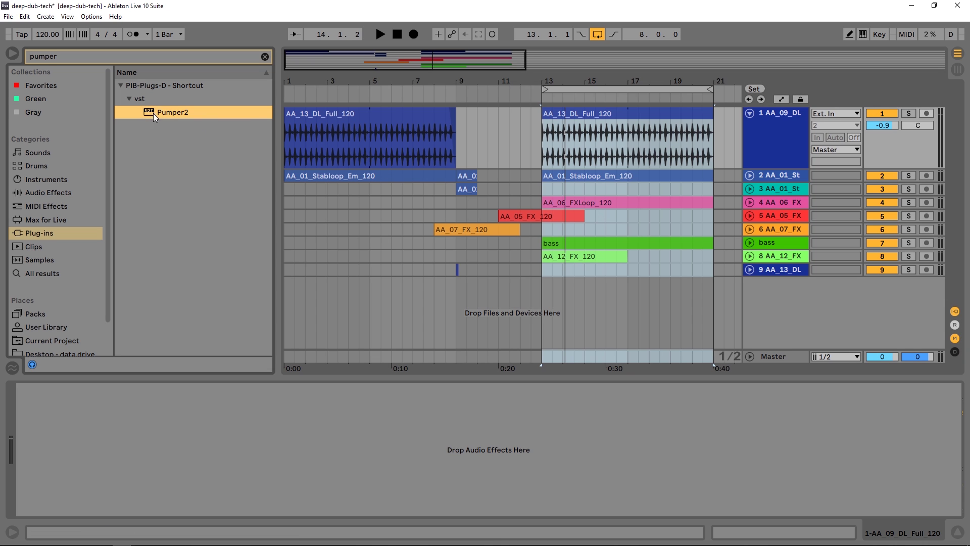
Add Pumper2 to the AA_09_DL track, solo it, and play the loop with Pumper2 off, then on.
drag(584, 139, 584, 139)
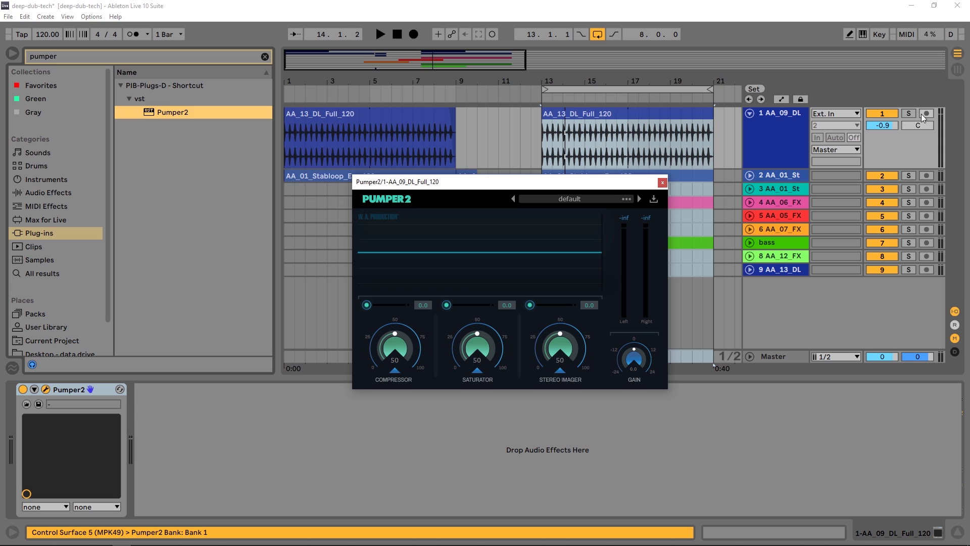
click(910, 114)
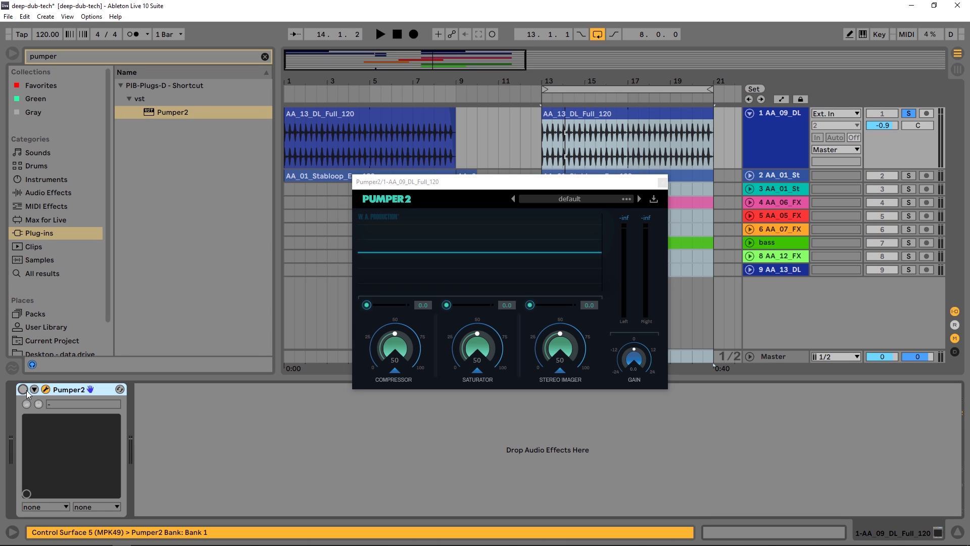
key(space)
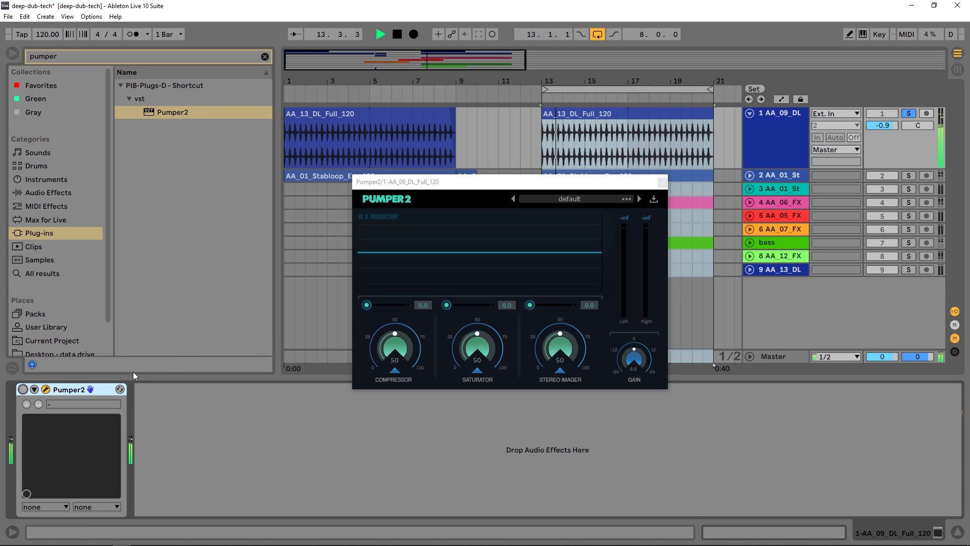
key(space)
click(22, 390)
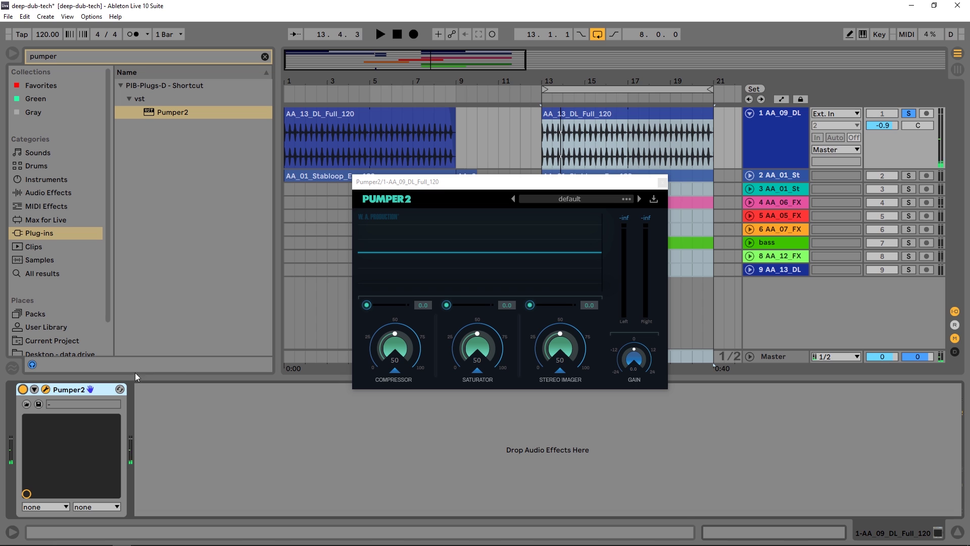
key(space)
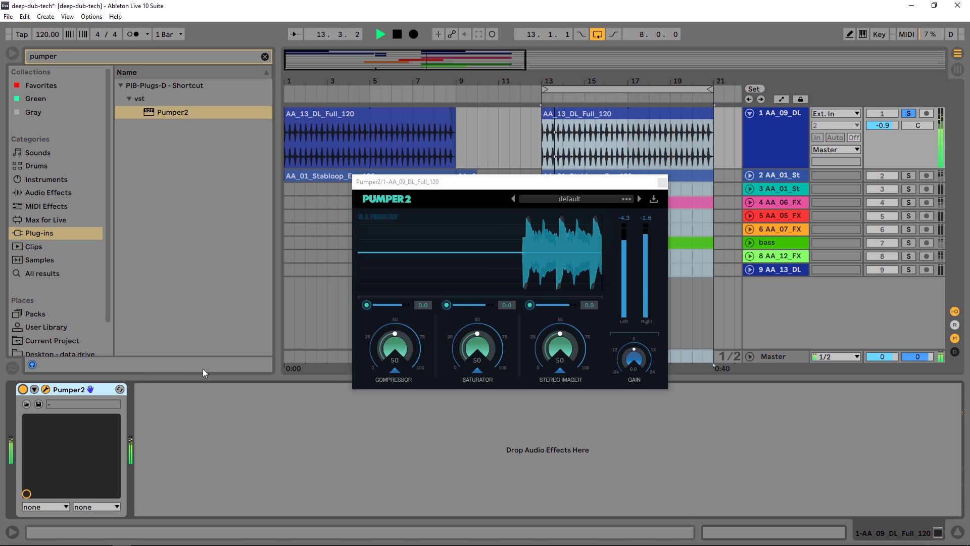
key(space)
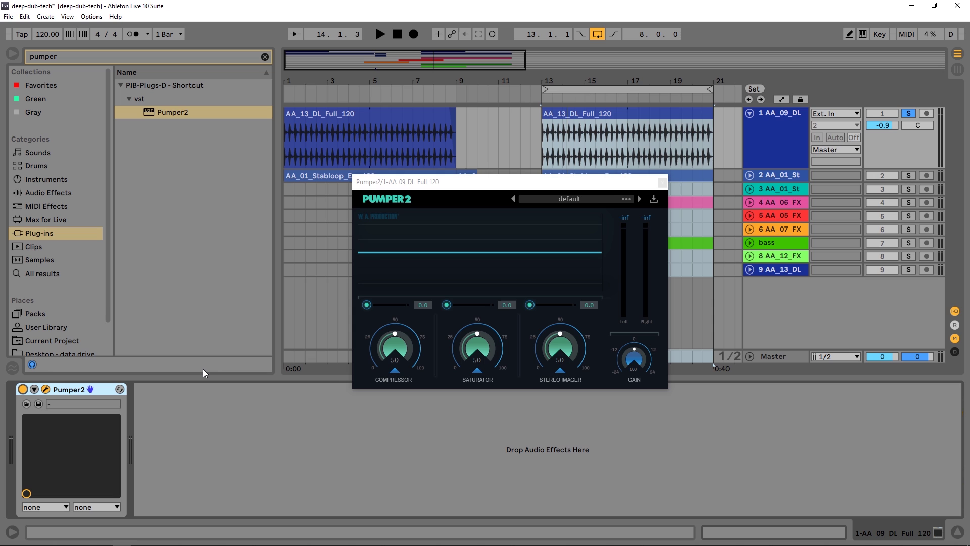
Unsolo the track, play the full mix through Pumper2, then bypass Pumper2 and stop.
click(909, 114)
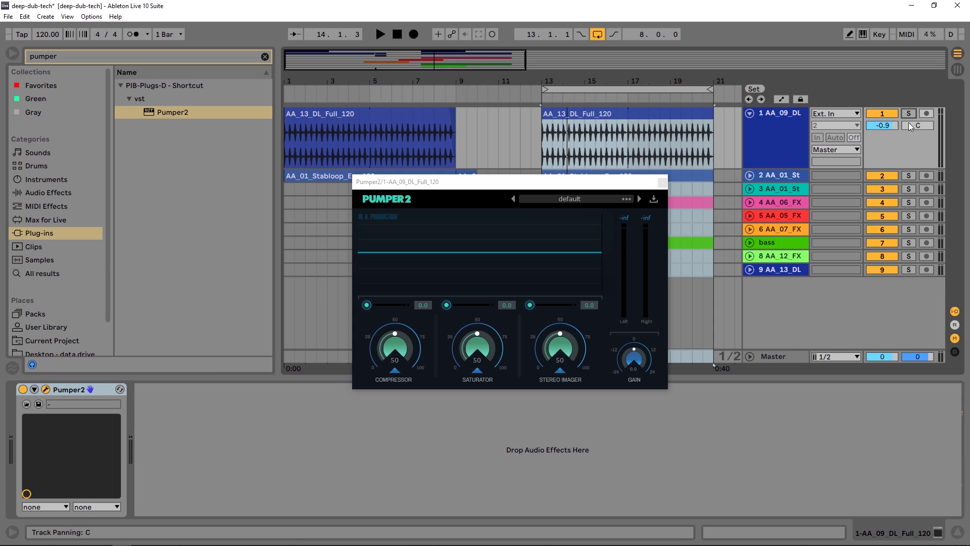
key(space)
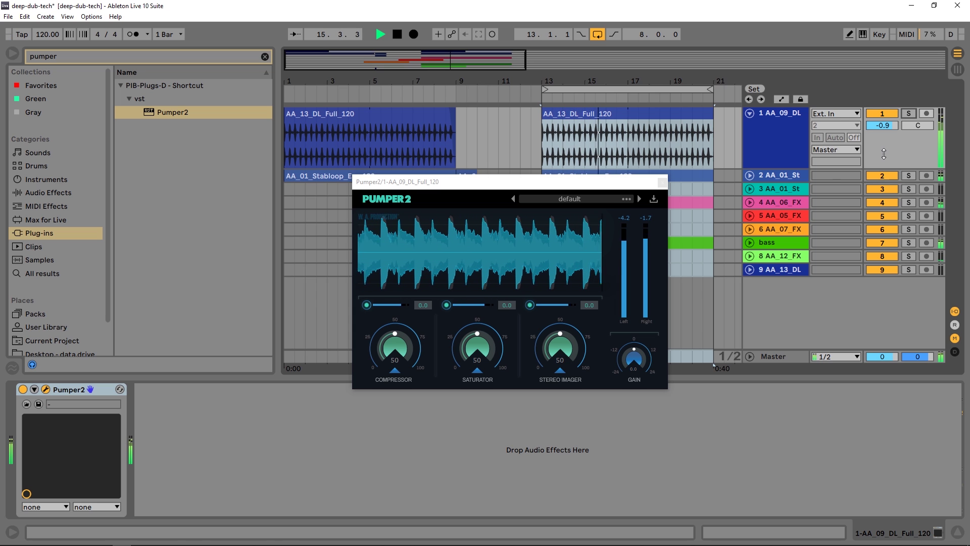
click(23, 389)
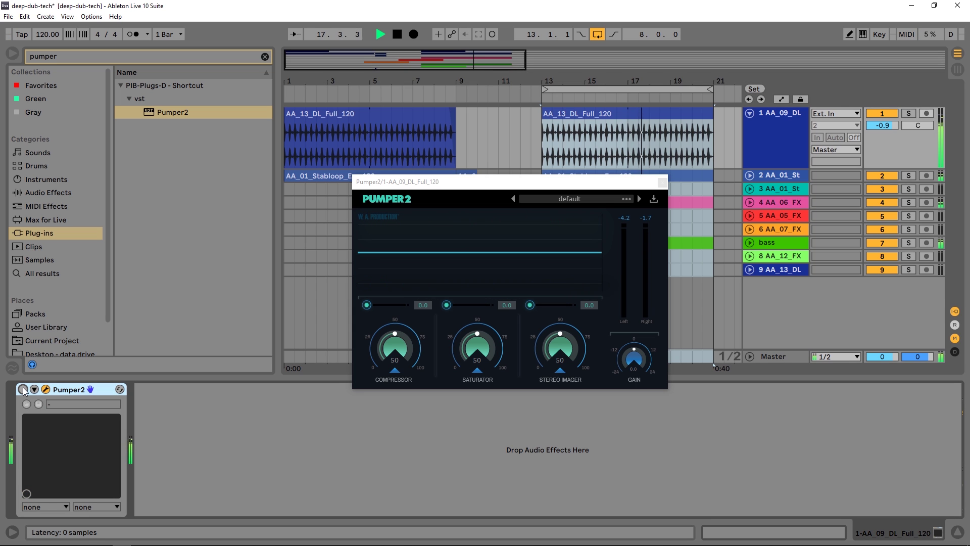
key(space)
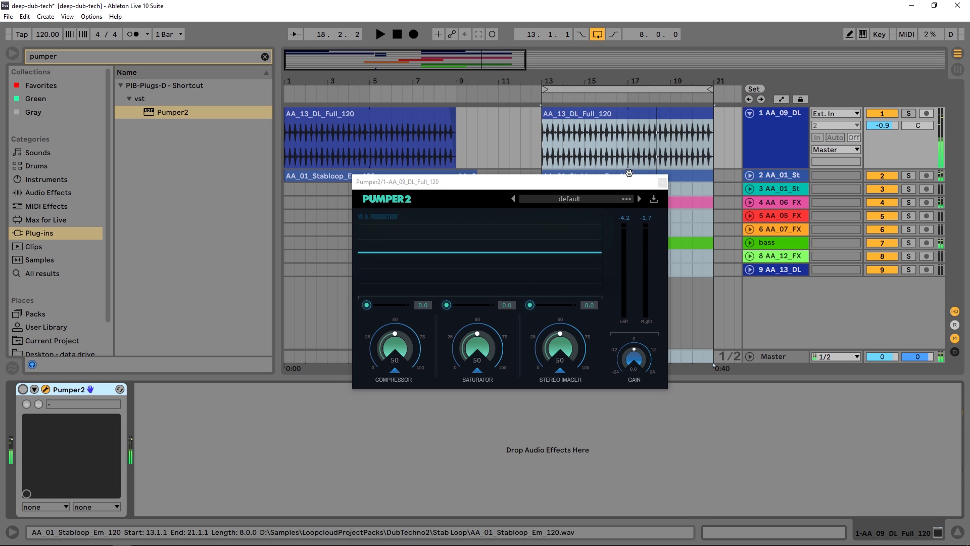
In Session View with the mixer enlarged, play the loop to check its meters, then return to Arrangement.
click(959, 70)
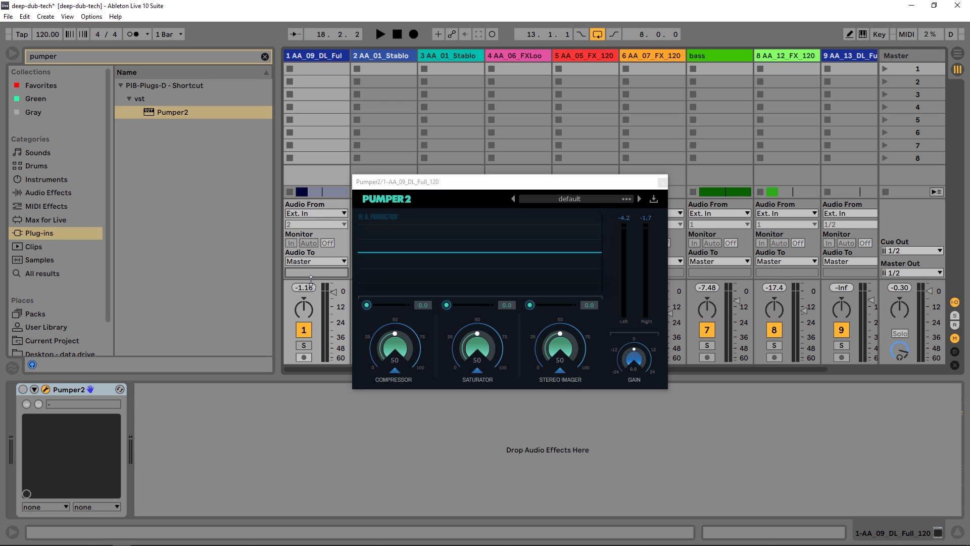
drag(310, 280, 310, 68)
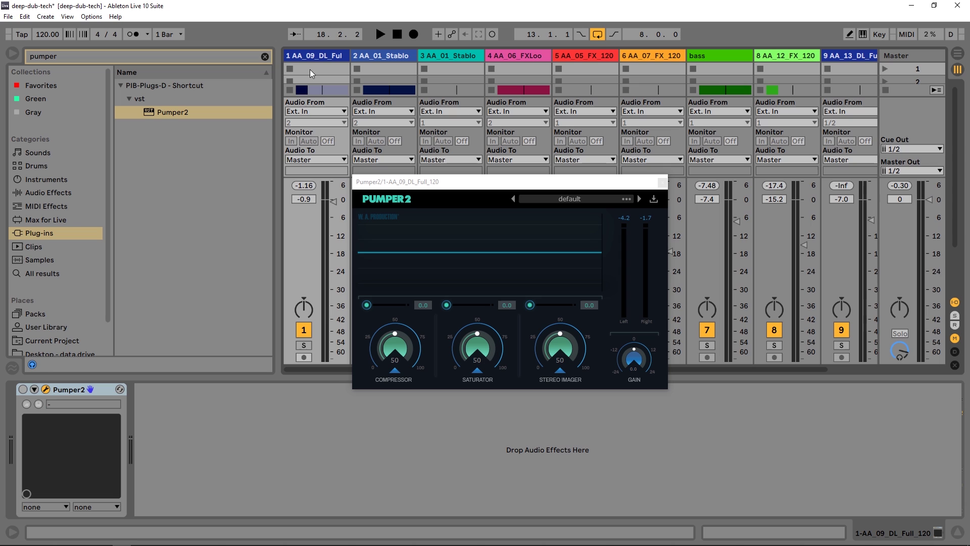
key(space)
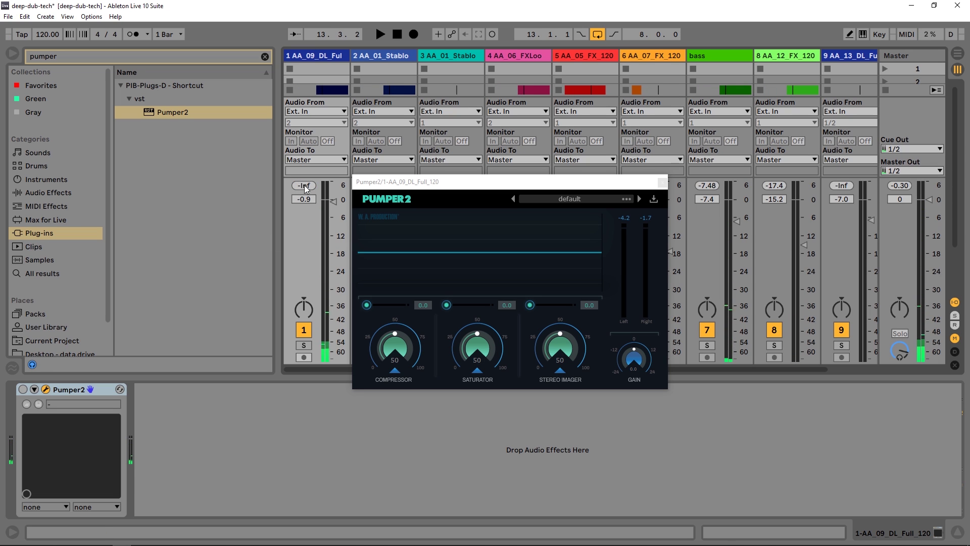
key(space)
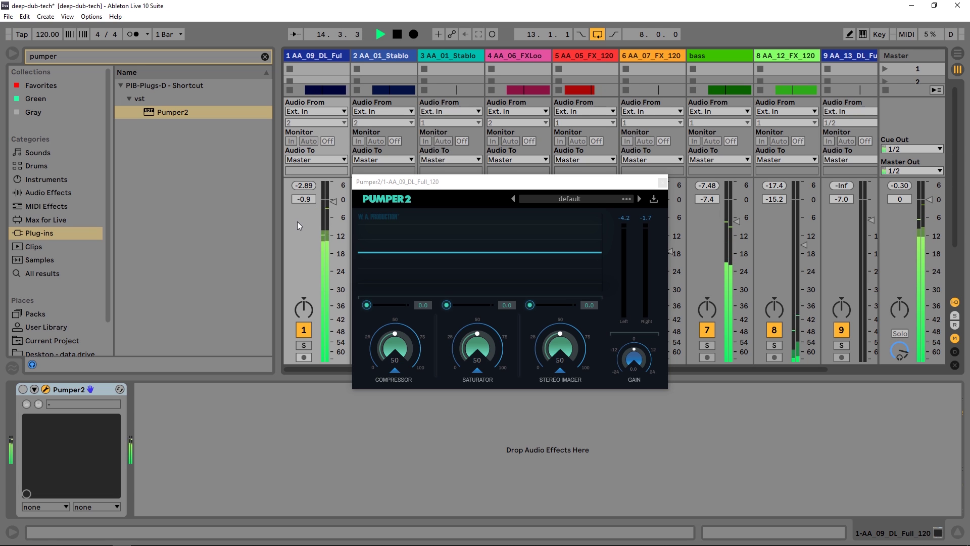
key(space)
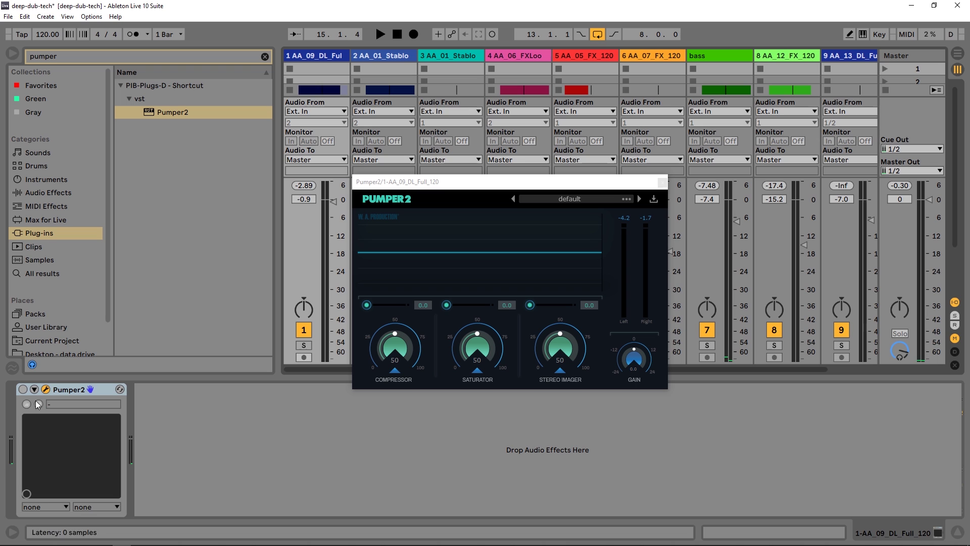
key(space)
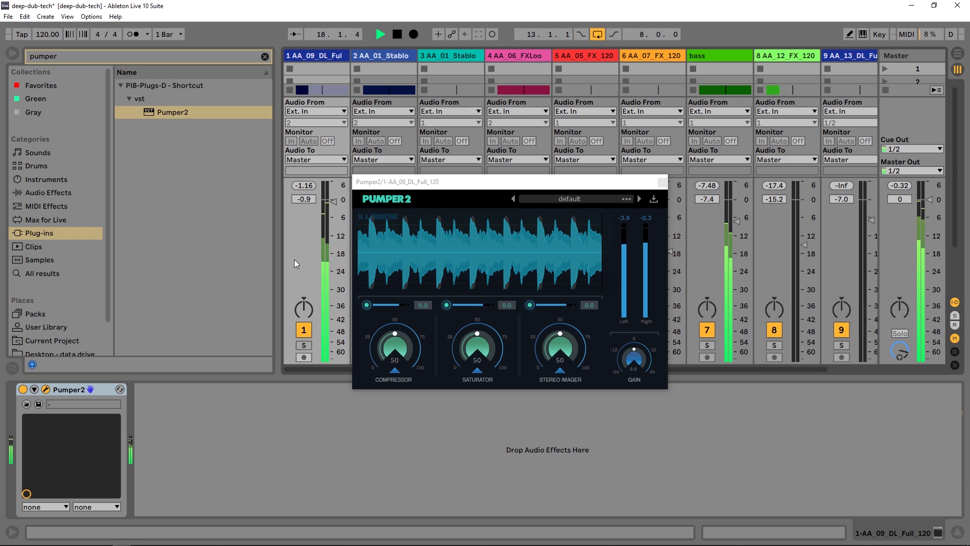
key(space)
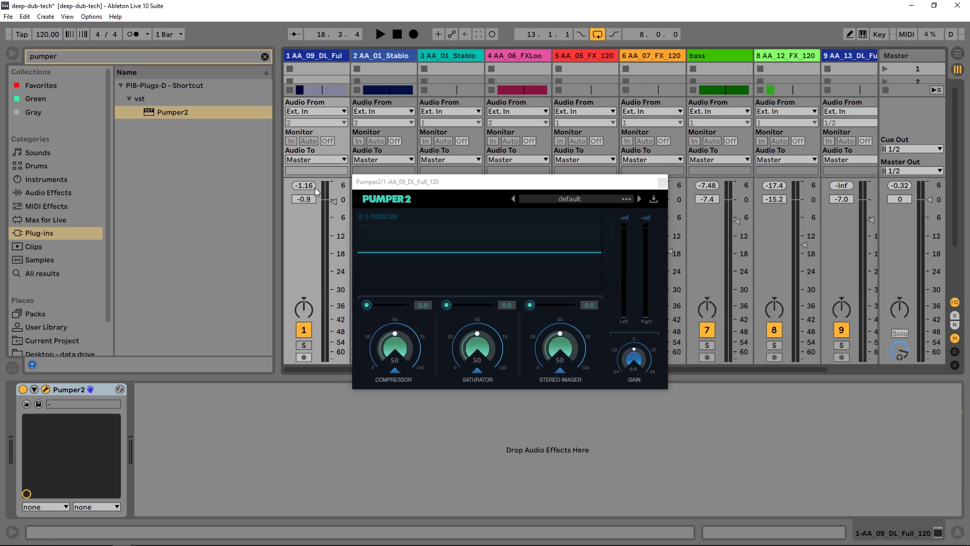
key(Tab)
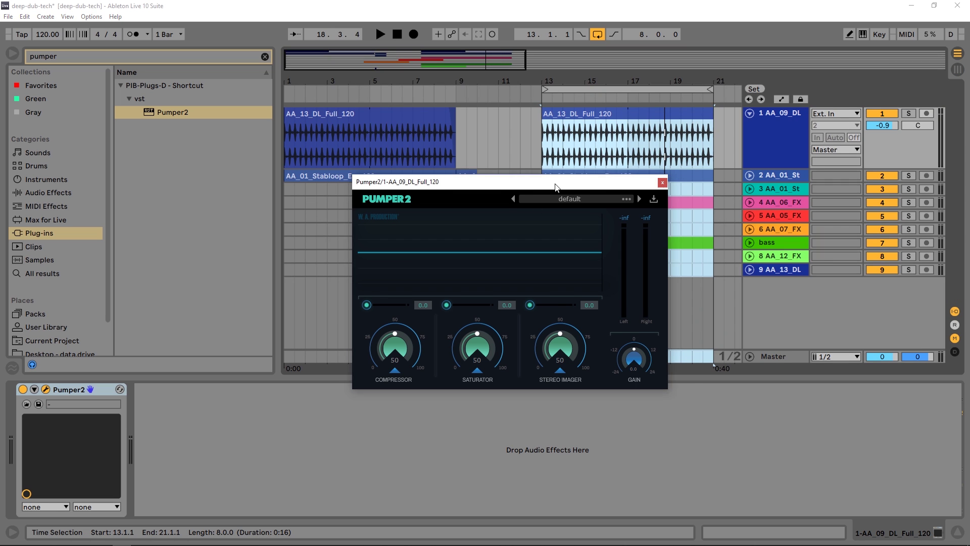
drag(563, 184, 553, 174)
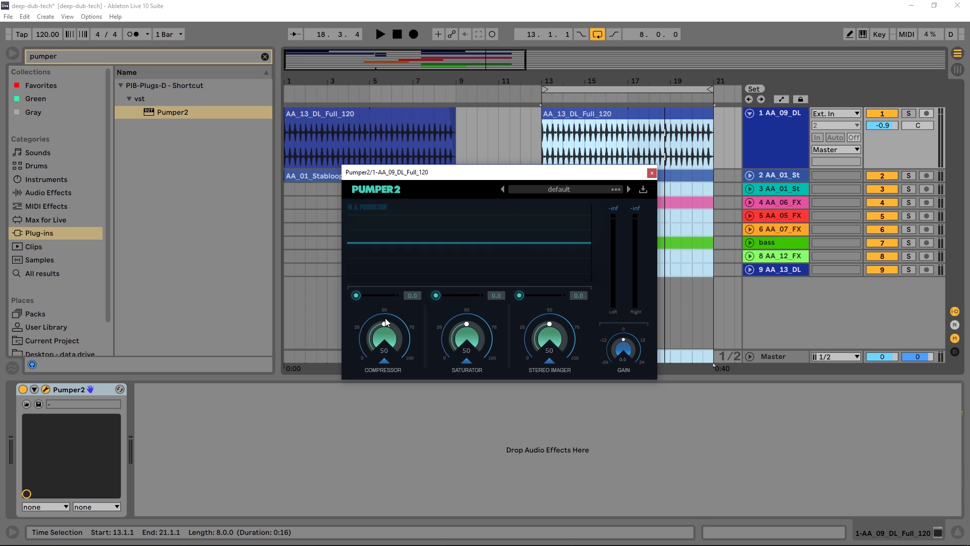
click(357, 295)
click(356, 296)
click(356, 295)
click(357, 296)
click(436, 295)
click(436, 295)
drag(389, 329, 373, 385)
drag(384, 310, 405, 335)
drag(466, 331, 463, 309)
Keep Pumper2's compressor in Punchy mode, and set its Mix to 50% and RMS to 0%.
click(384, 361)
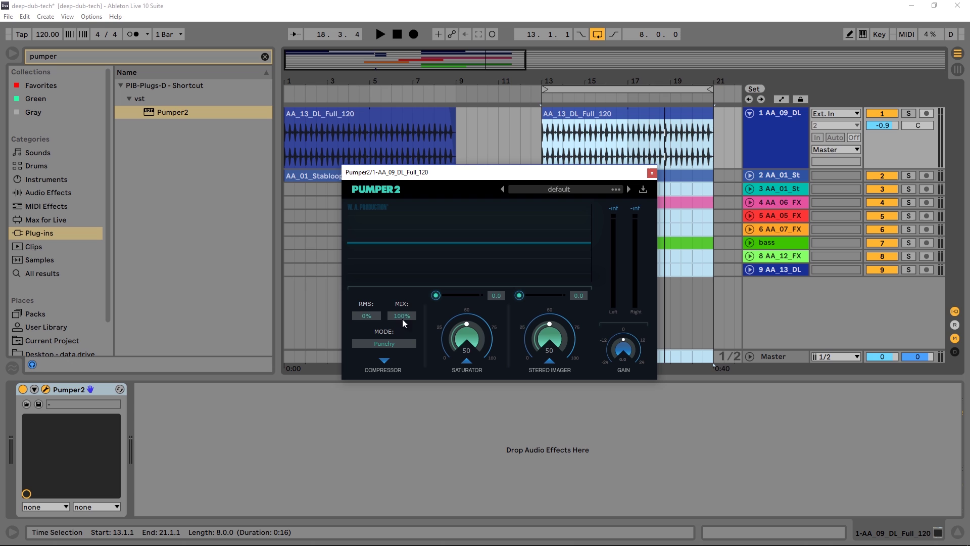
click(383, 343)
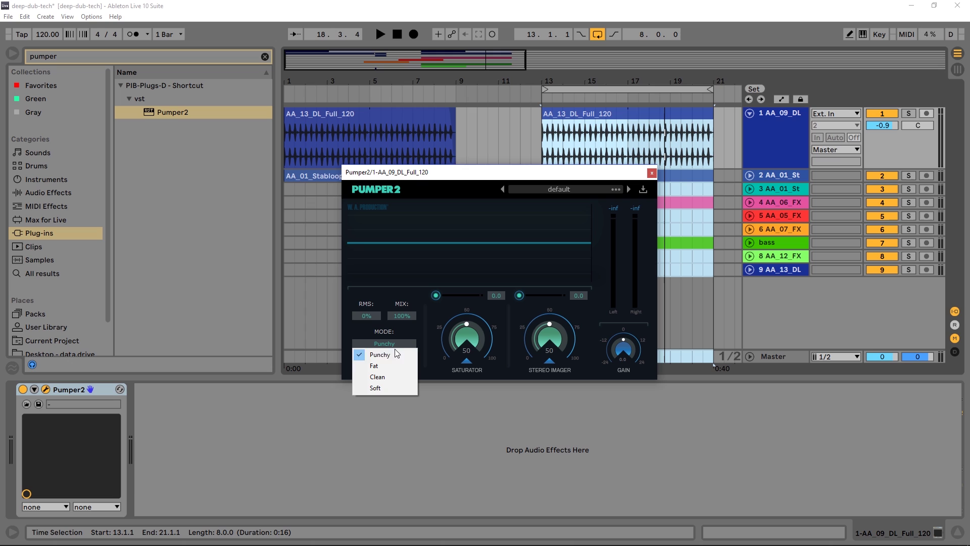
click(399, 315)
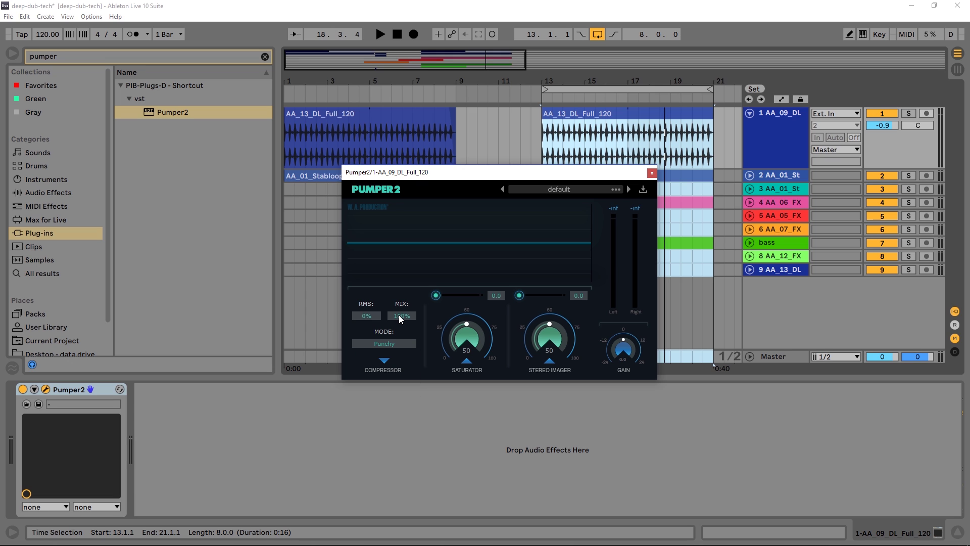
drag(399, 365, 401, 323)
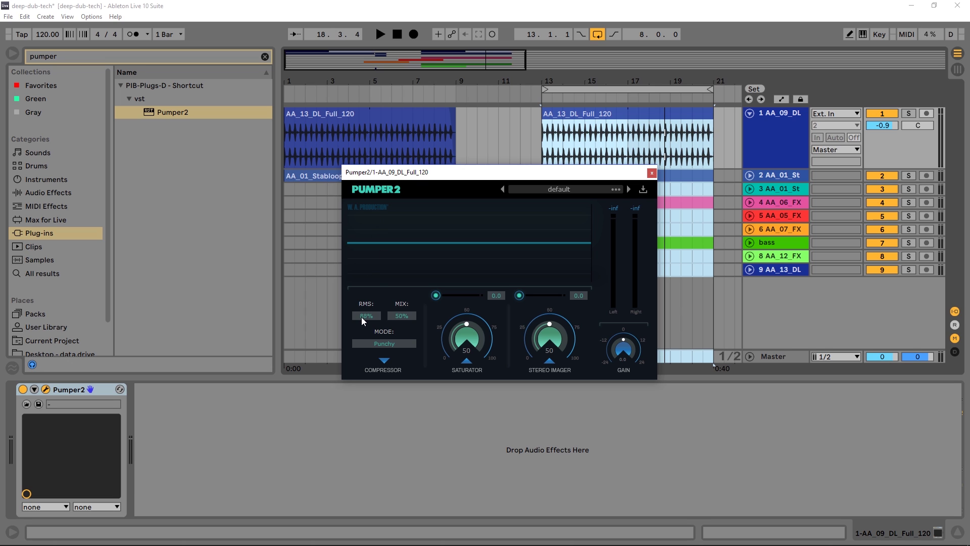
drag(364, 316, 388, 241)
drag(368, 318, 375, 403)
drag(369, 319, 370, 319)
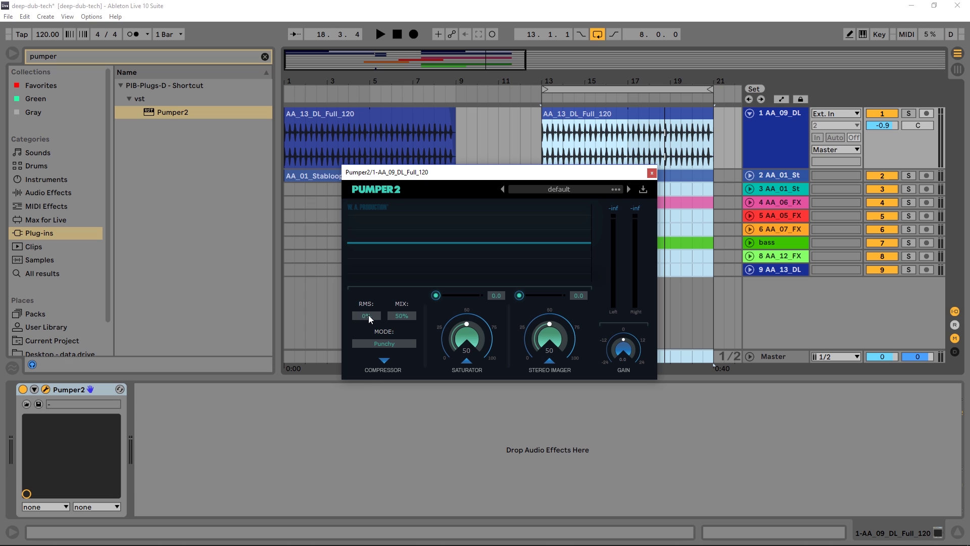
Expand the saturator settings showing Rise 20% and Fall 20%, keeping Soft clip mode.
click(465, 361)
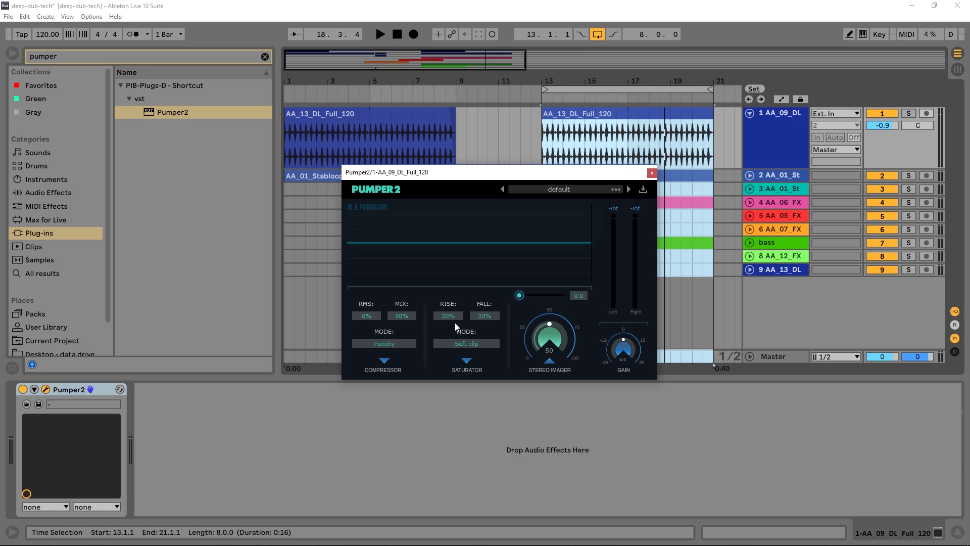
click(462, 344)
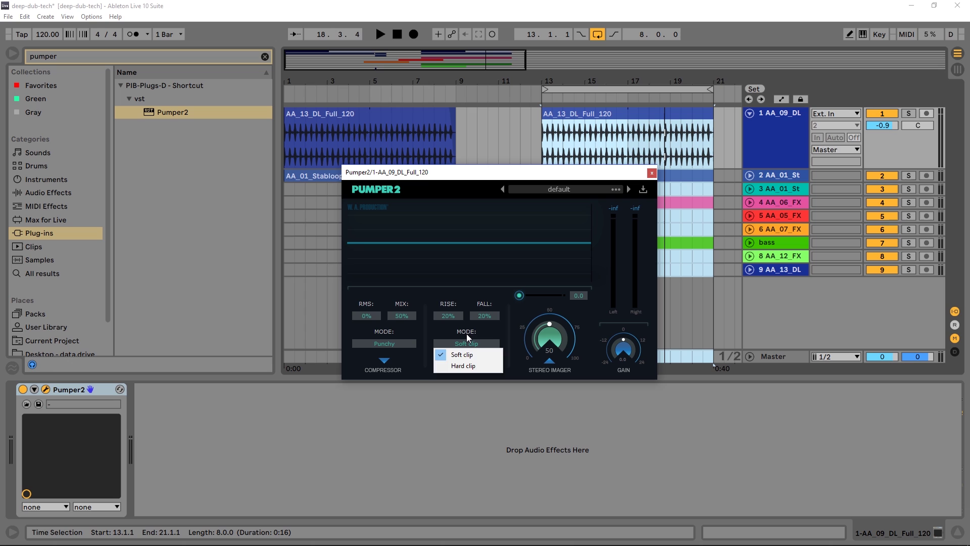
click(467, 335)
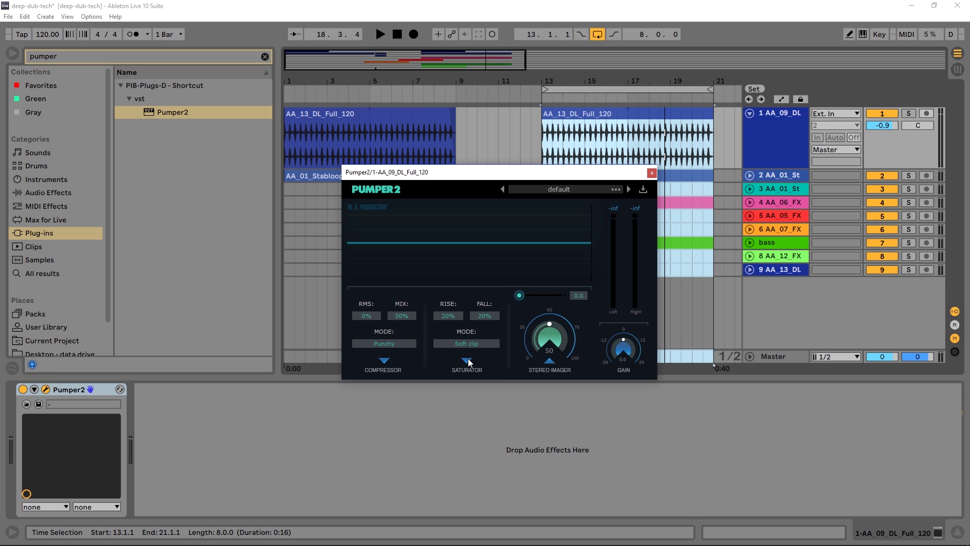
Keep the stereo imager on High shelve, set its frequency to roughly 4.7 kHz, then collapse it.
click(550, 361)
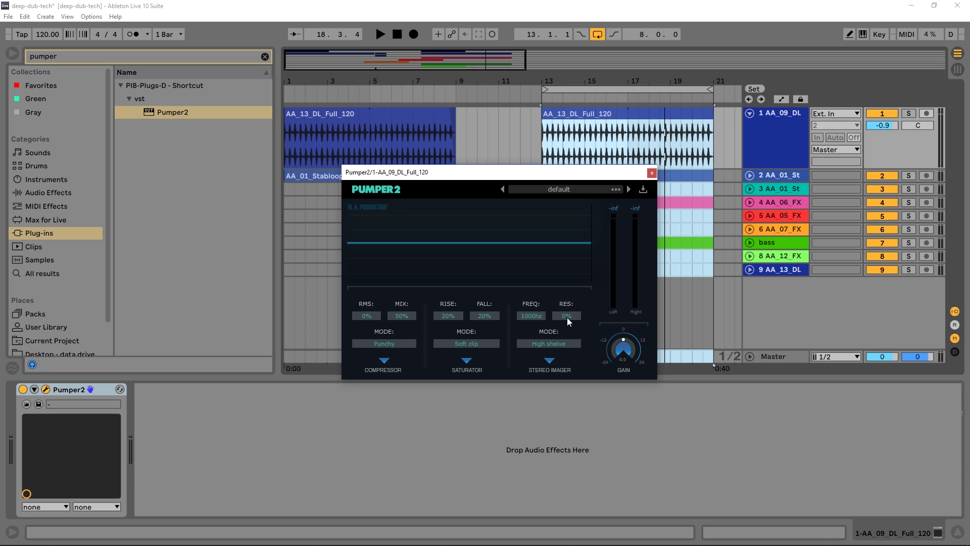
click(547, 344)
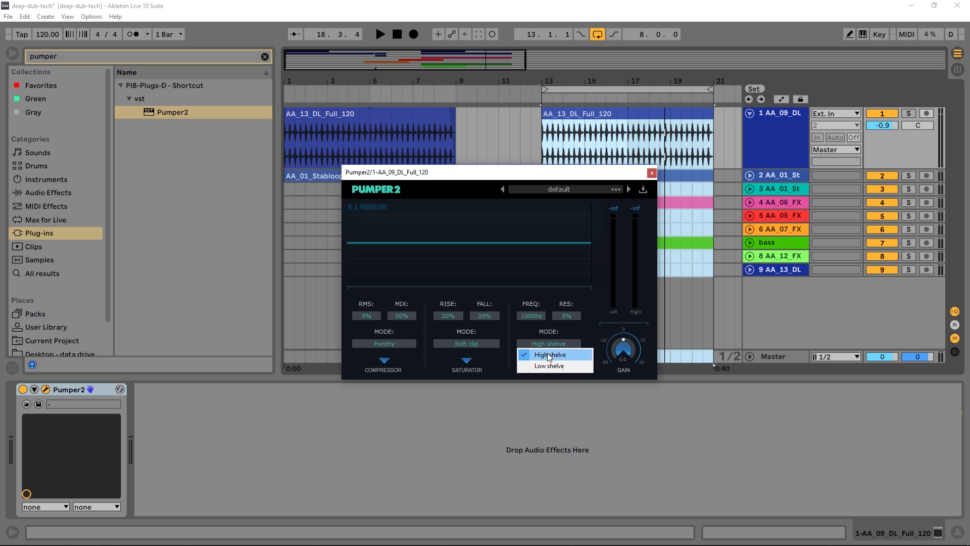
click(544, 334)
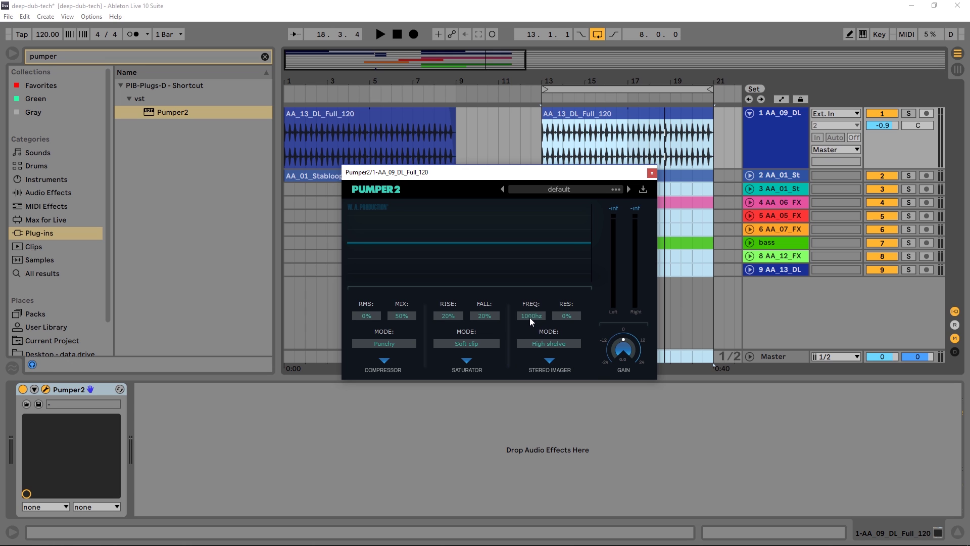
mouse_move(531, 317)
mouse_down()
mouse_move(533, 331)
mouse_move(531, 301)
mouse_up()
click(548, 360)
Collapse the saturator and compressor panels, solo the drum loop track and start playback.
click(466, 361)
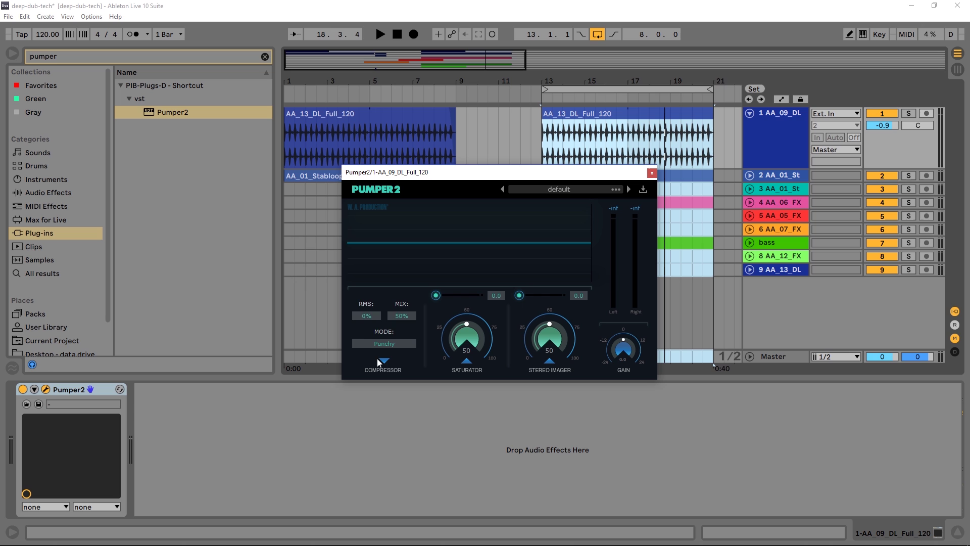
click(384, 361)
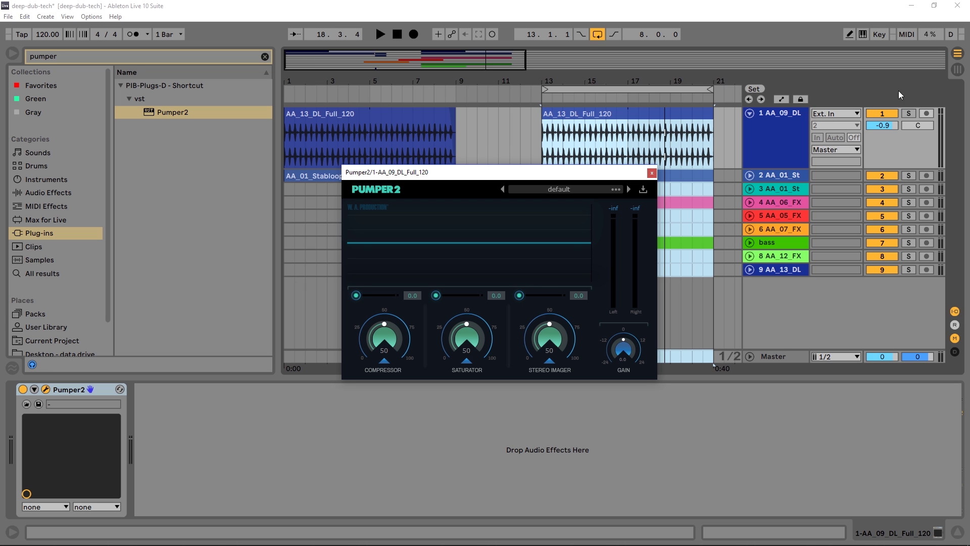
click(909, 113)
key(space)
Dial Pumper2 to compressor 34, saturator 29 and stereo imager 44.
drag(441, 331, 447, 374)
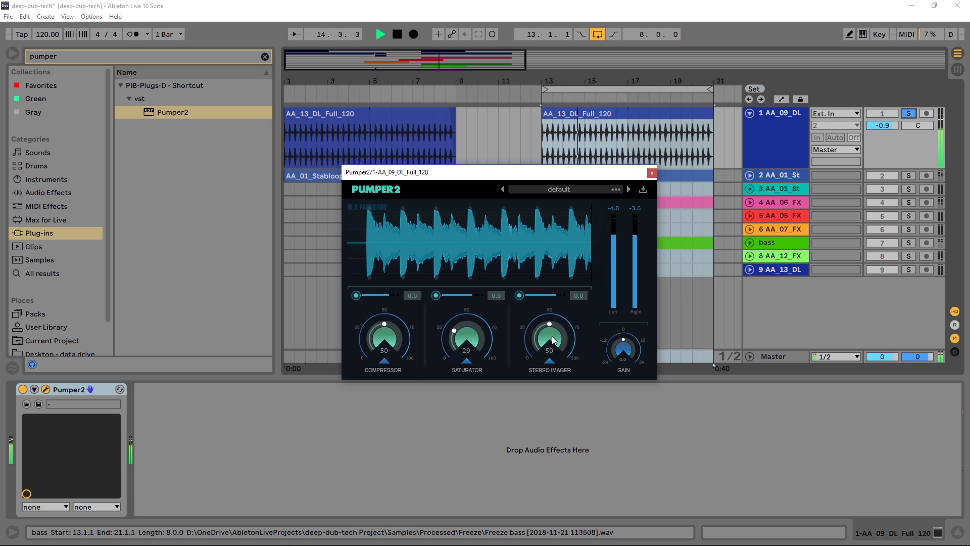
drag(550, 336, 499, 346)
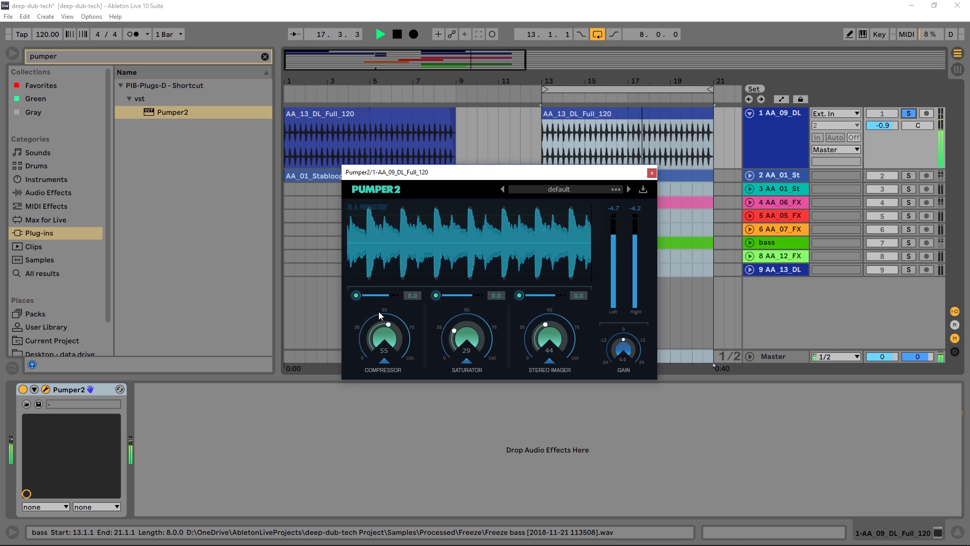
drag(381, 319, 366, 365)
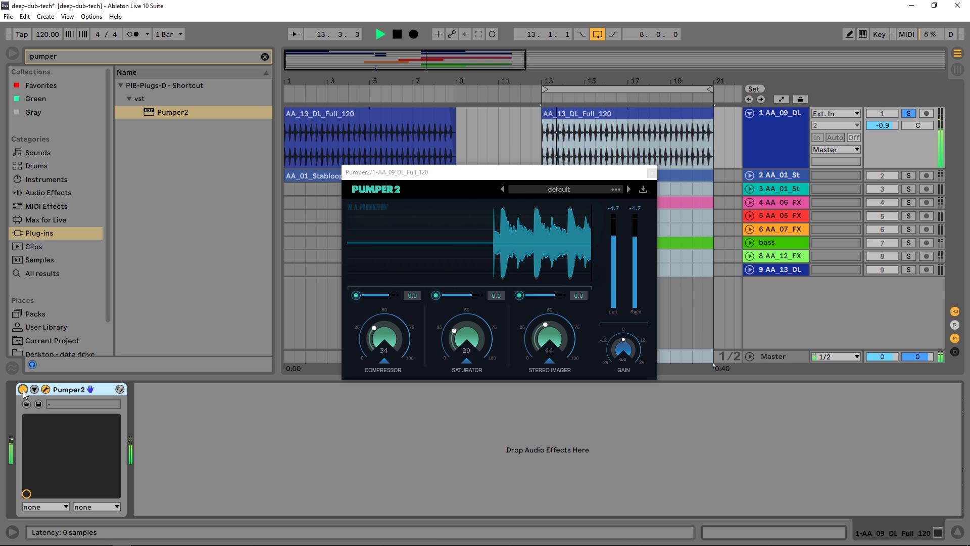
Stop, unsolo the drum loop track, and play the full mix from the clip at bar 13.
click(380, 34)
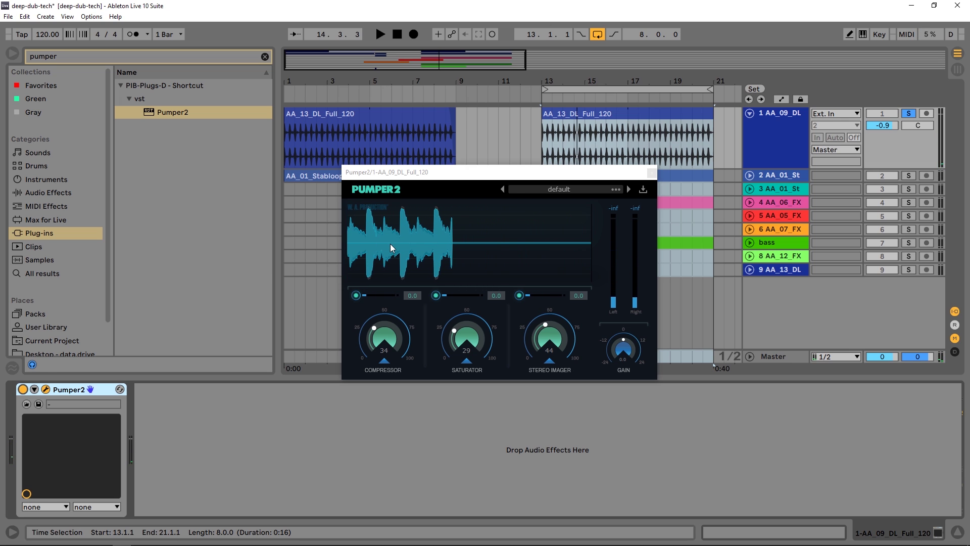
click(908, 114)
click(546, 138)
key(space)
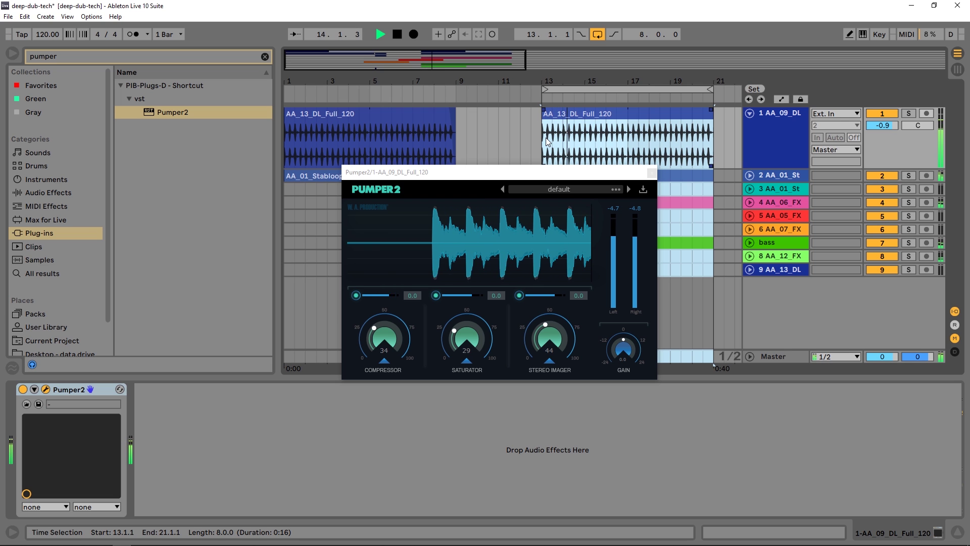
Compare Pumper2 bypassed and active, then raise its compressor to 40.
click(23, 389)
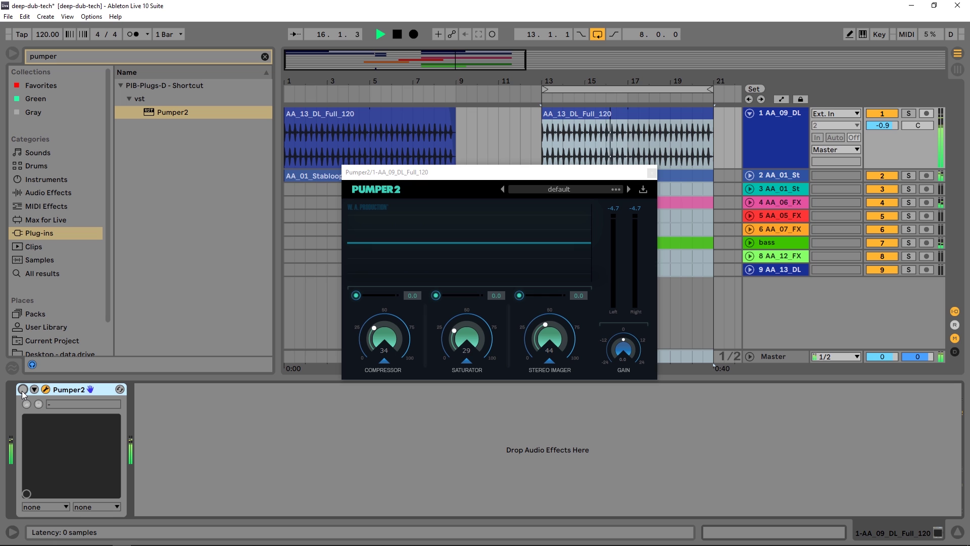
click(23, 390)
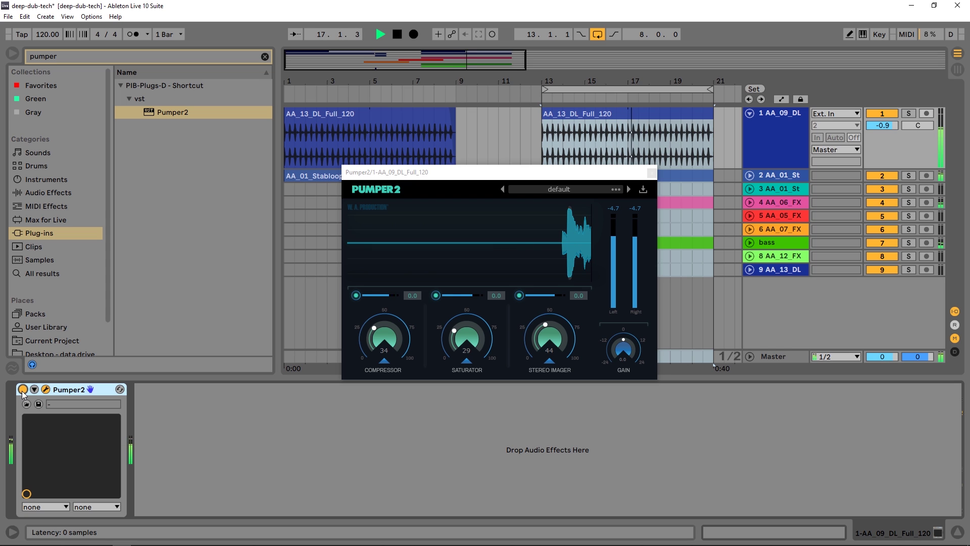
drag(376, 337, 382, 323)
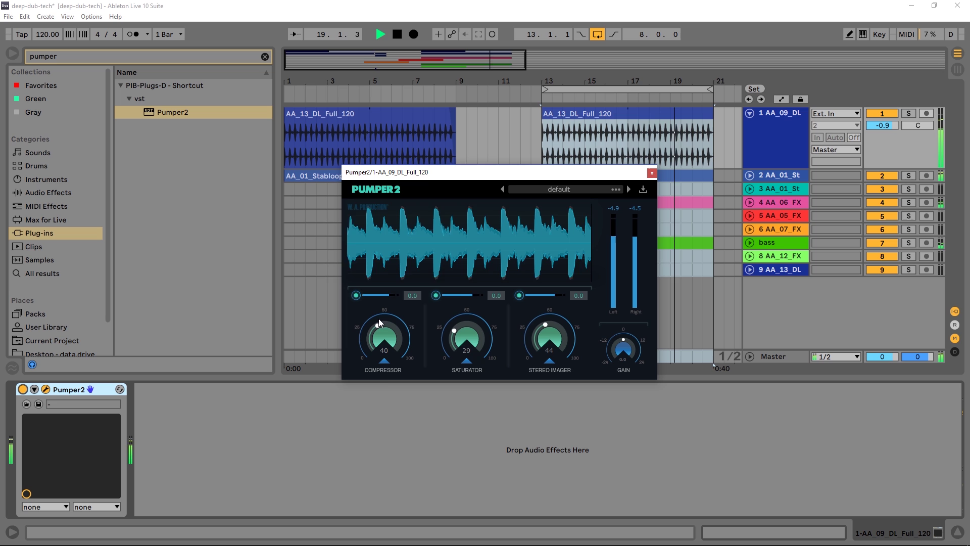
Nudge the compressor's Mix up slightly.
click(384, 360)
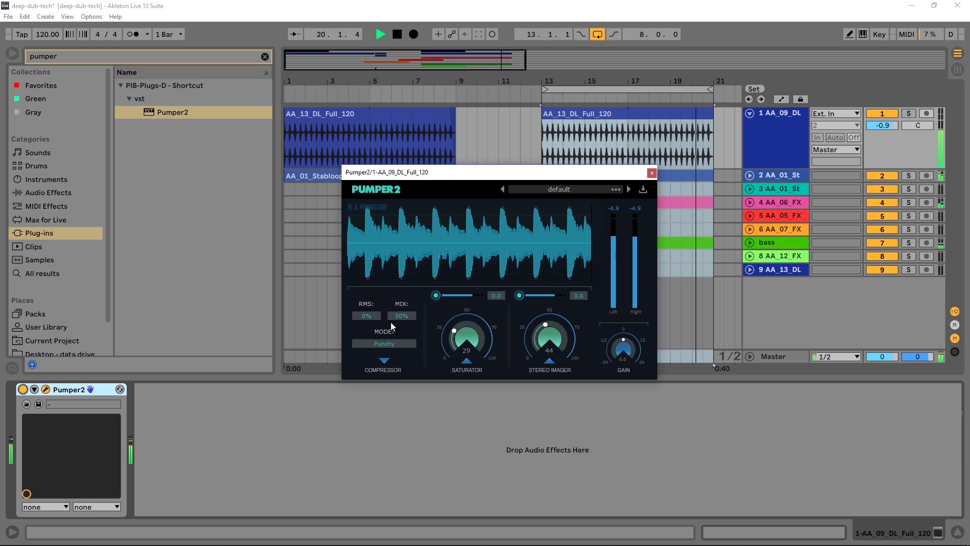
drag(392, 311, 393, 305)
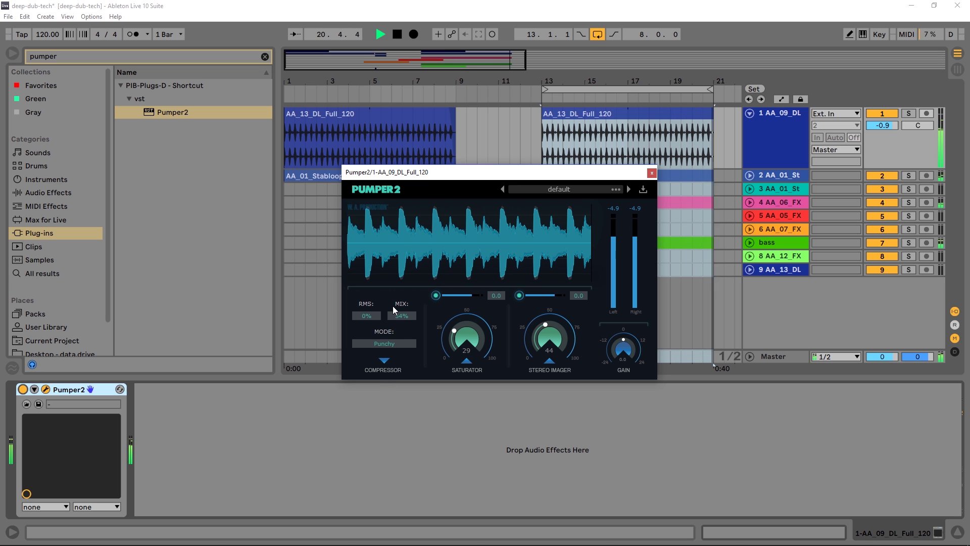
click(386, 359)
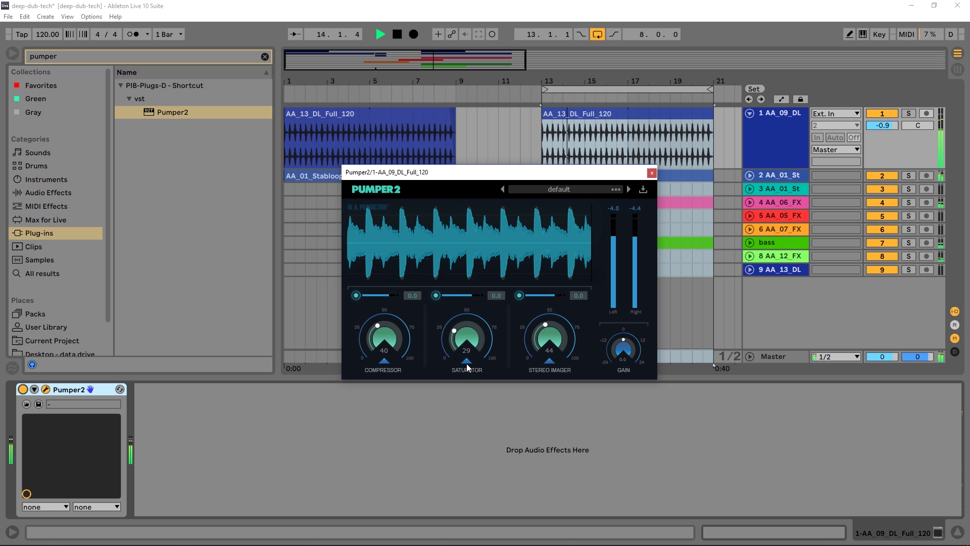
Give the saturator 39% fall and Hard clip mode, then set saturator 27 and stereo imager 46.
click(466, 361)
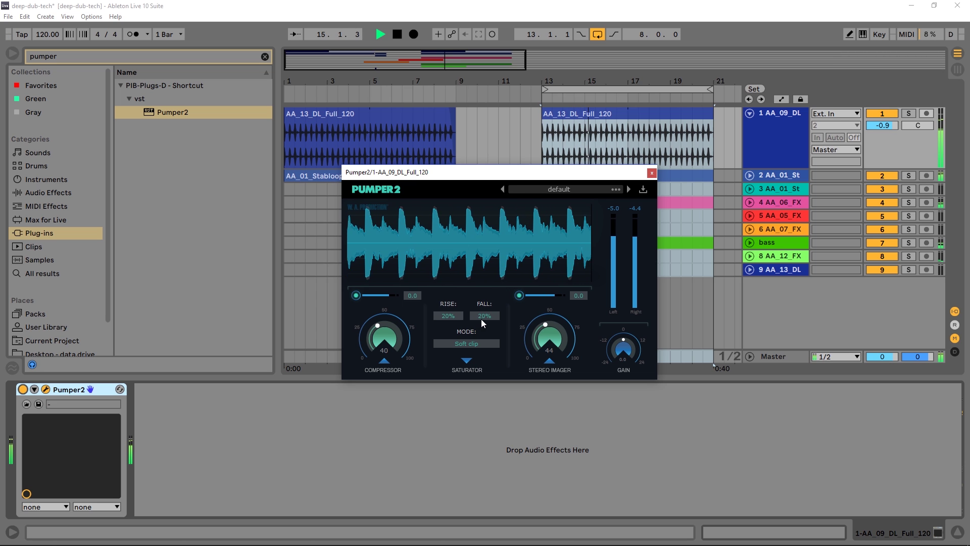
drag(481, 318, 493, 273)
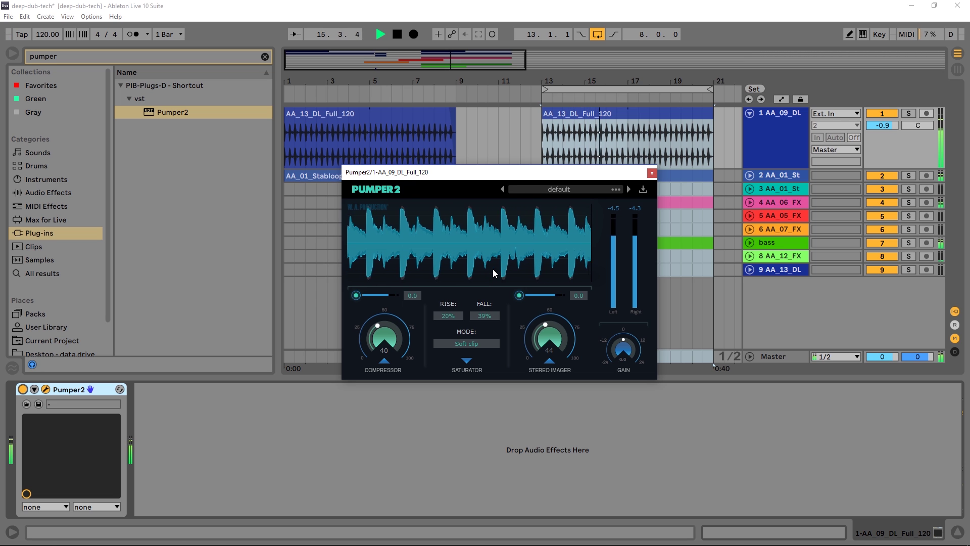
click(458, 349)
click(464, 365)
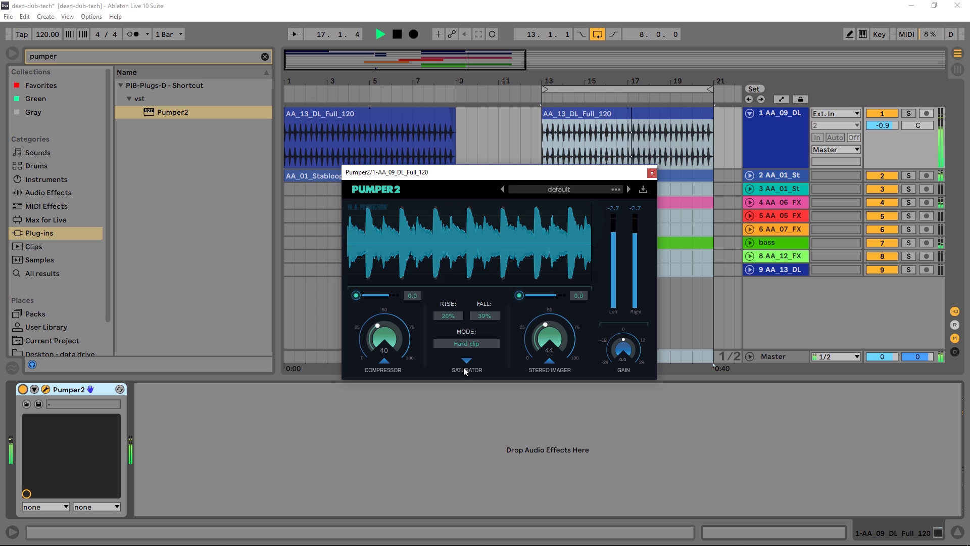
click(465, 347)
click(464, 362)
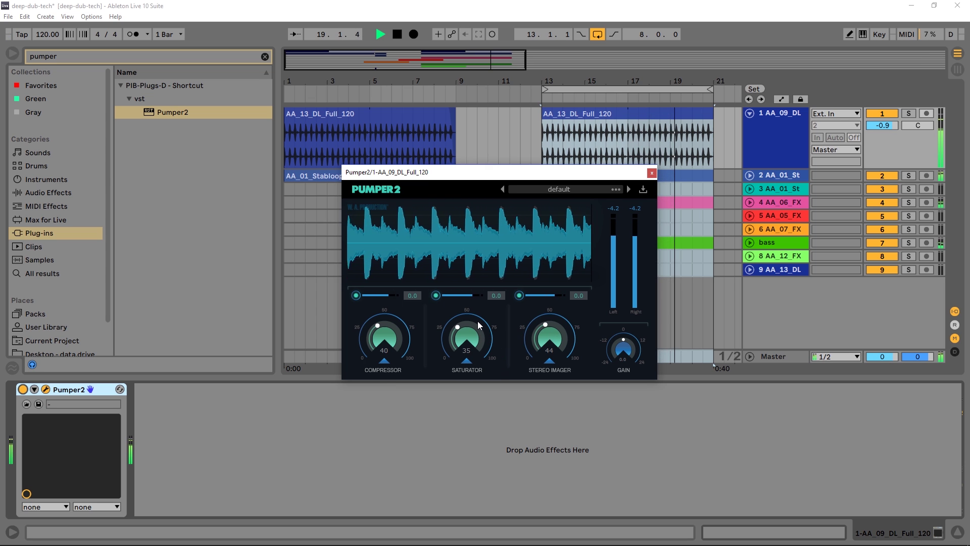
drag(477, 321, 459, 344)
mouse_move(550, 336)
mouse_down()
mouse_move(557, 272)
mouse_move(540, 341)
mouse_up()
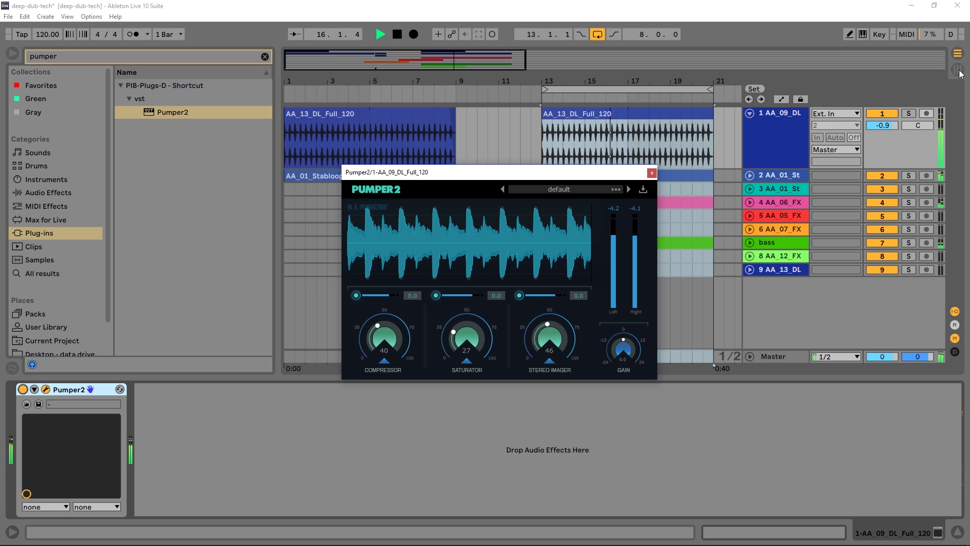
Solo the AA_09_DL track, A/B Pumper2 by bypassing and re-enabling it, then stop playback.
click(909, 113)
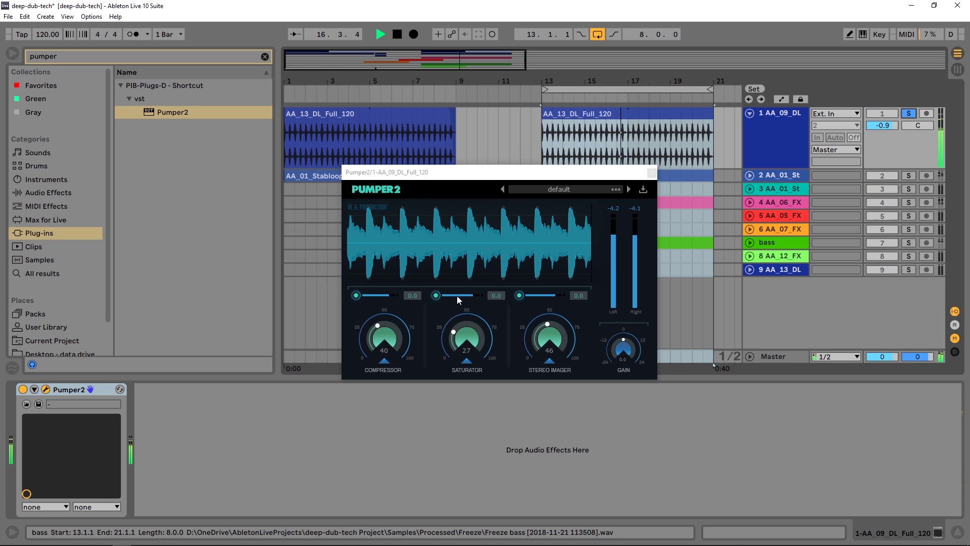
click(22, 390)
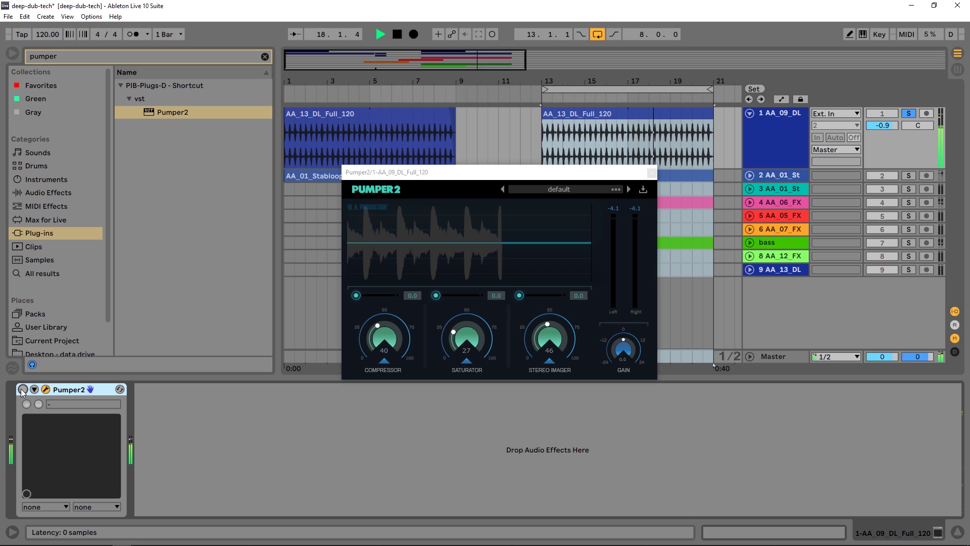
click(22, 389)
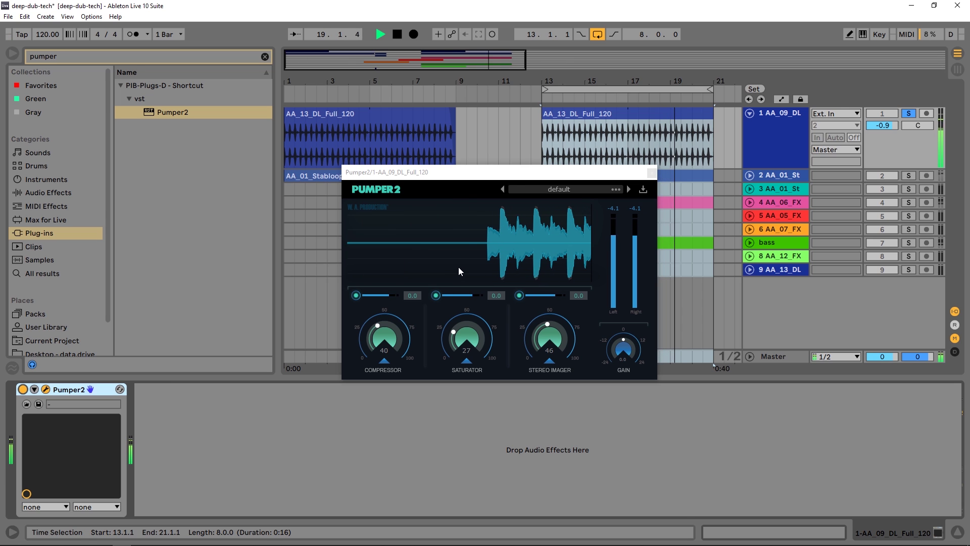
key(space)
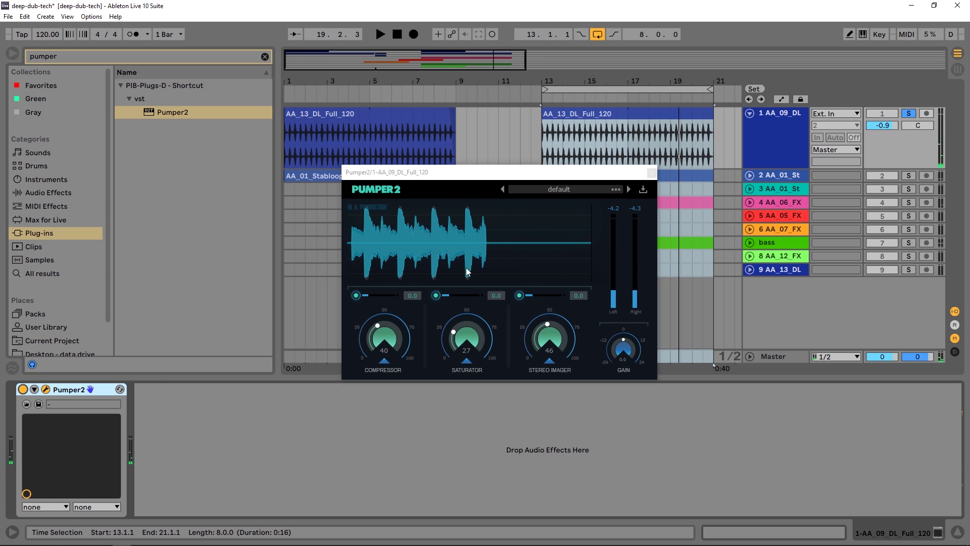